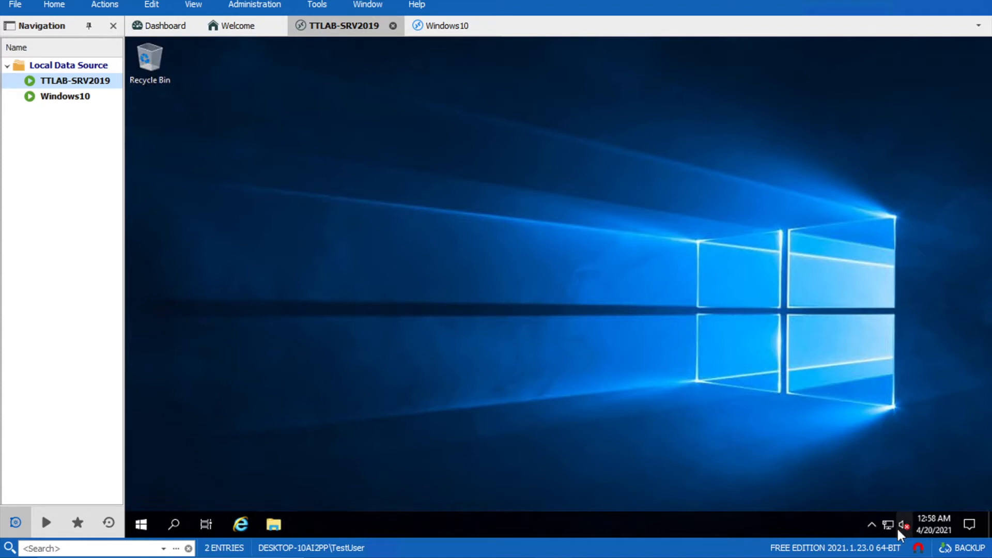
Open File Explorer from the taskbar of the TTLAB-SRV2019 remote session
left_click(275, 525)
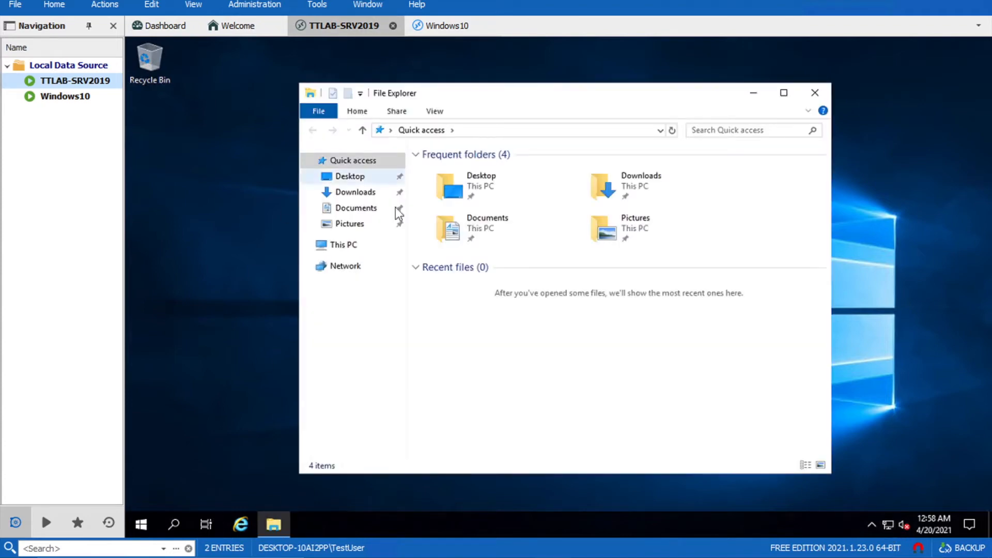
Rename the computer to TTLABDC01 through This PC's system properties, accepting the restart notice
right_click(350, 246)
left_click(434, 415)
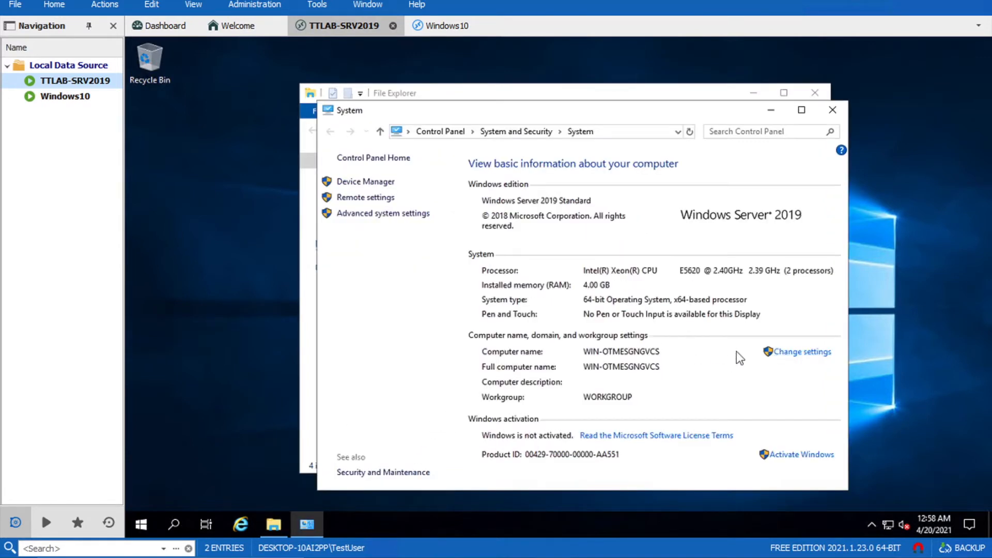
left_click(809, 354)
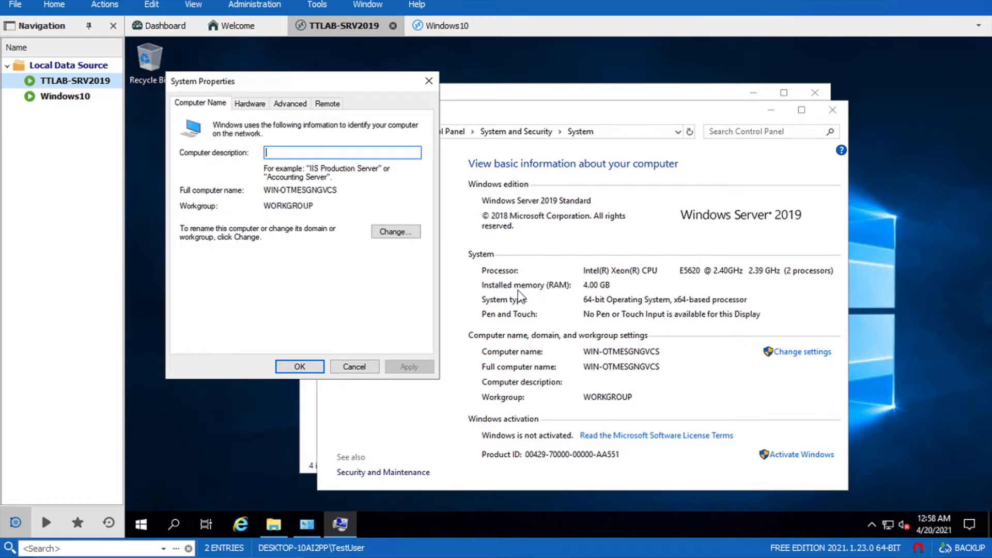
left_click(393, 233)
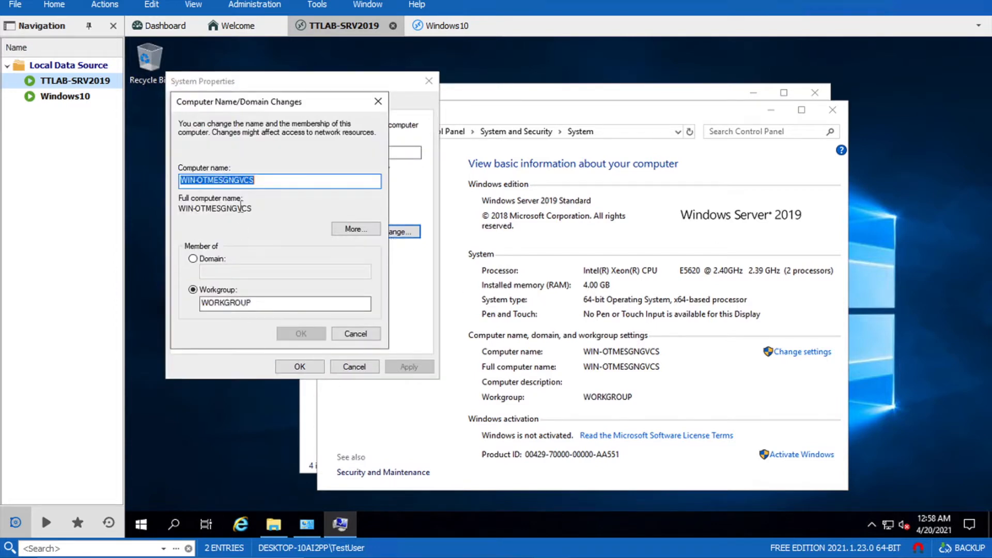
type("TT")
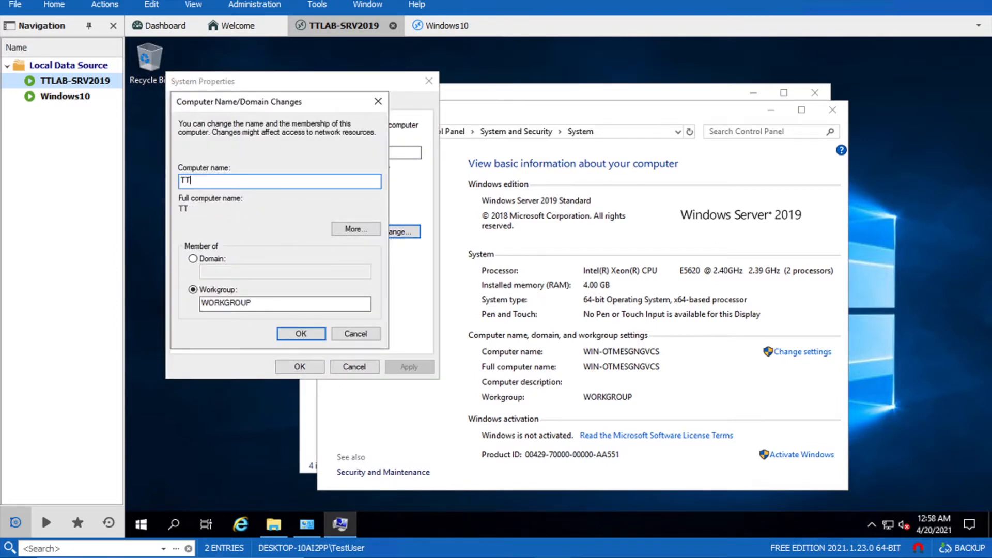
type("LABDC01")
left_click(291, 333)
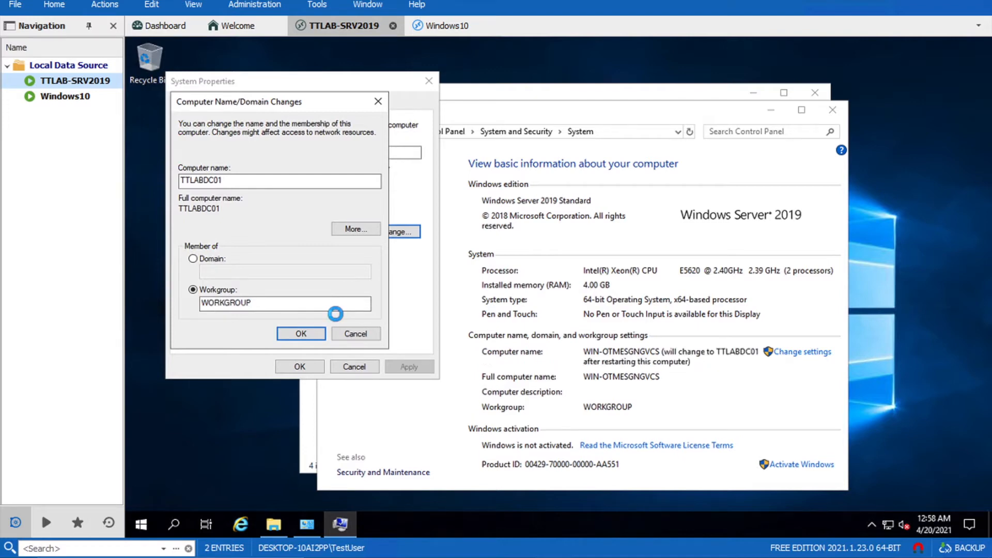
left_click(641, 298)
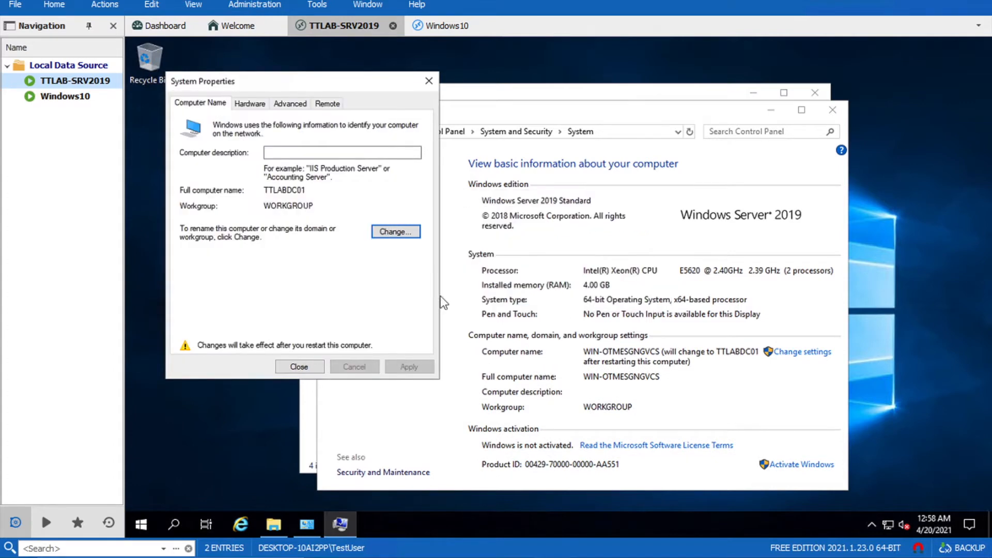
left_click(309, 368)
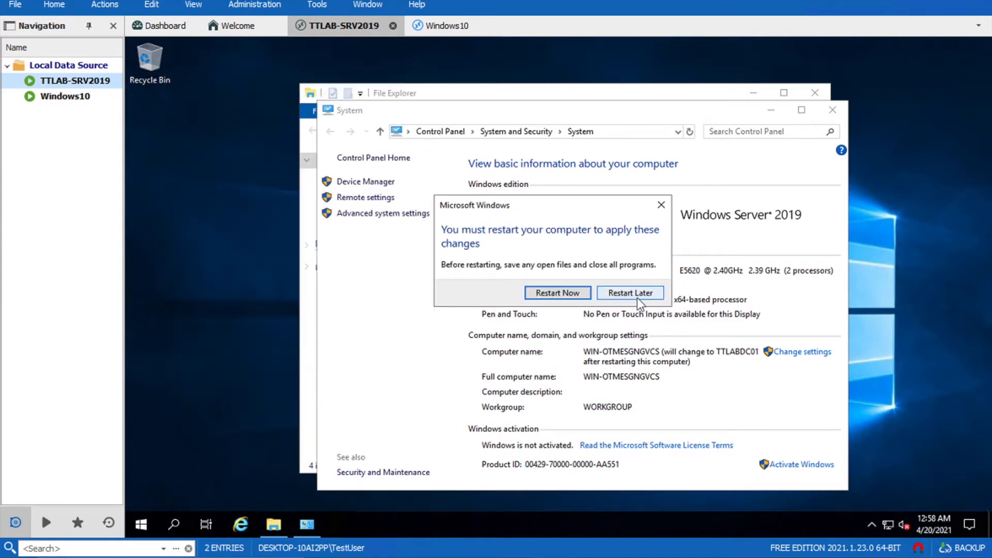
Open Ethernet0's IPv4 properties in Network Connections and select Use the following IP address
right_click(885, 523)
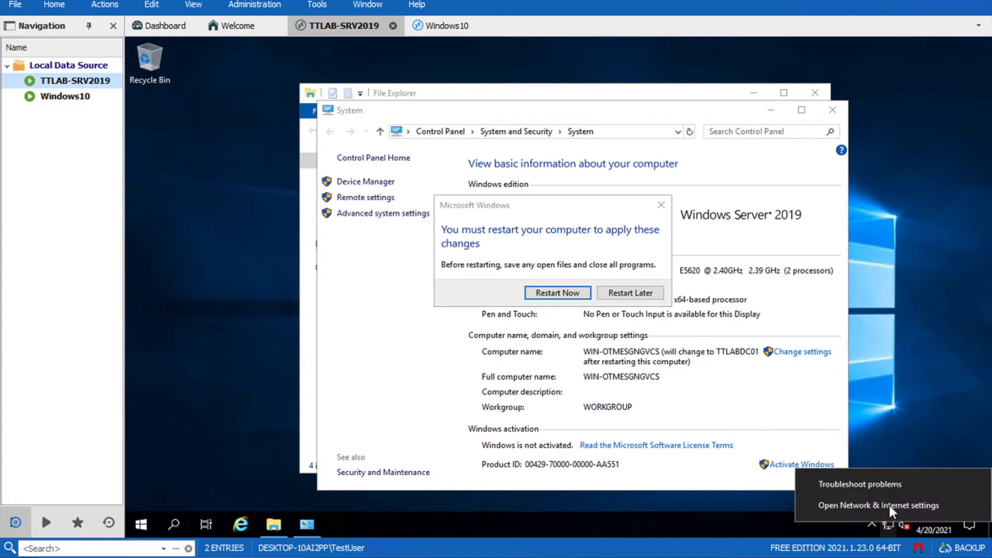
left_click(890, 504)
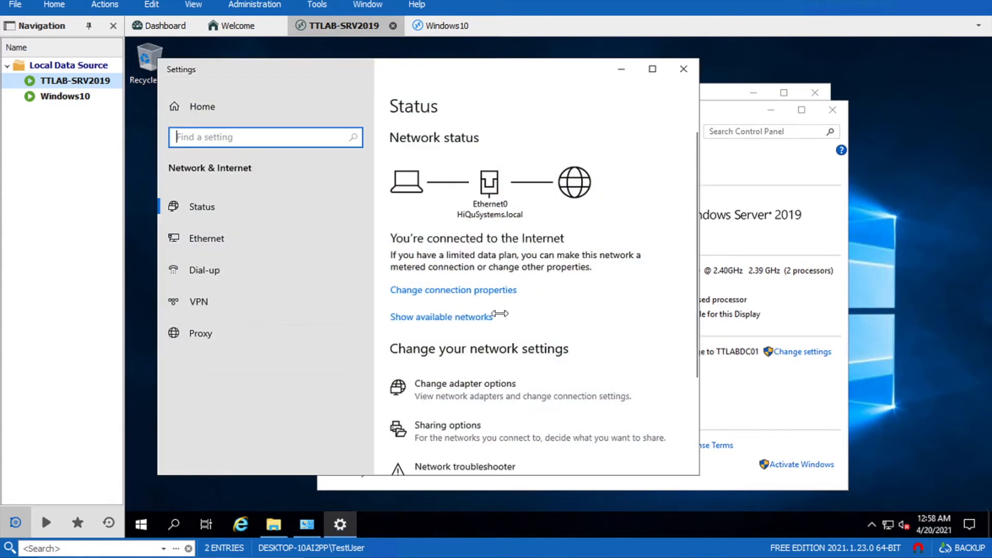
left_click(483, 387)
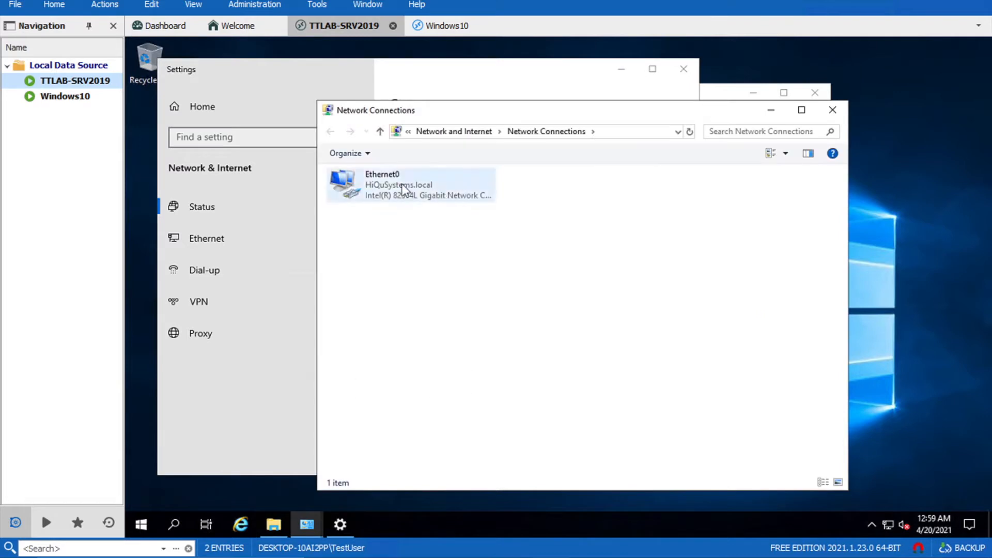
left_click(400, 192)
right_click(399, 191)
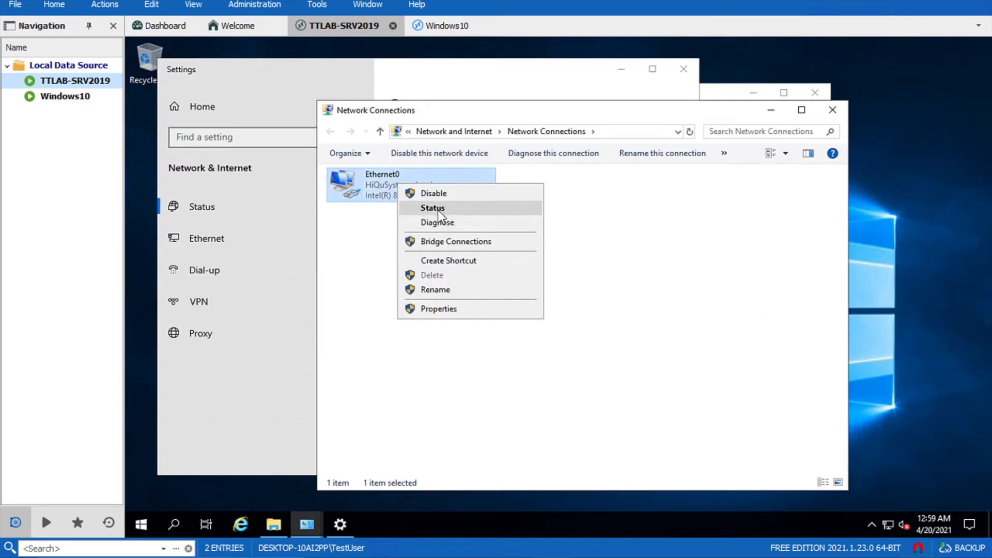
left_click(442, 310)
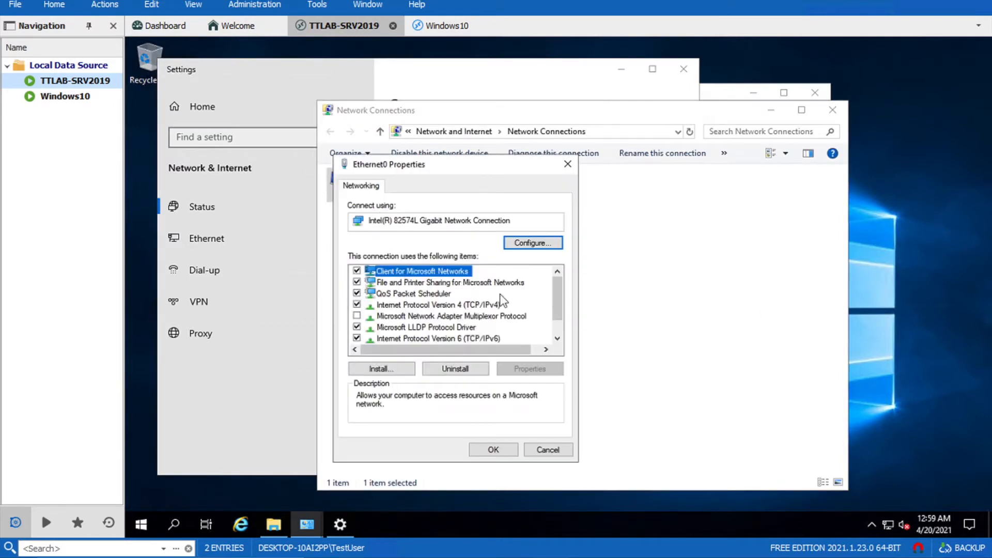
left_click(484, 305)
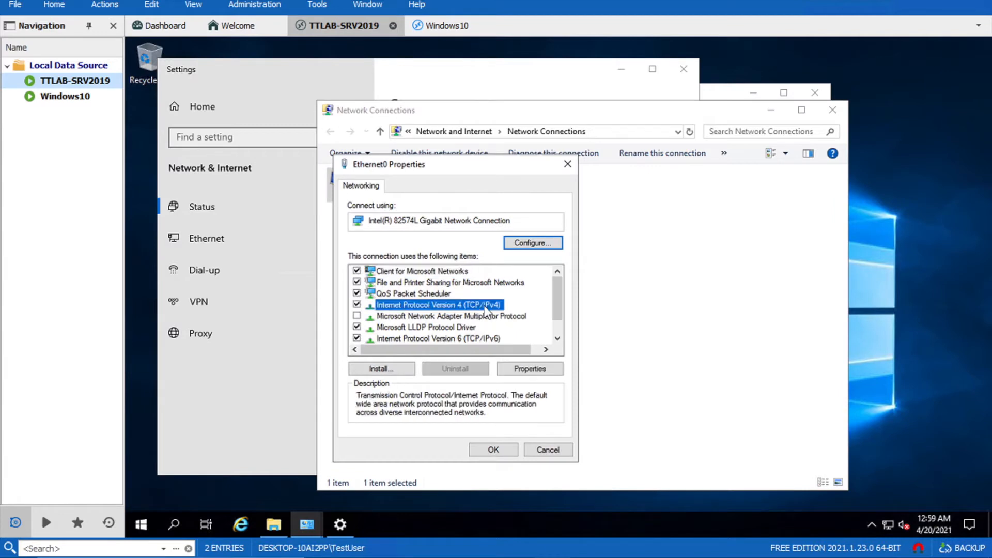
left_click(539, 367)
left_click(460, 309)
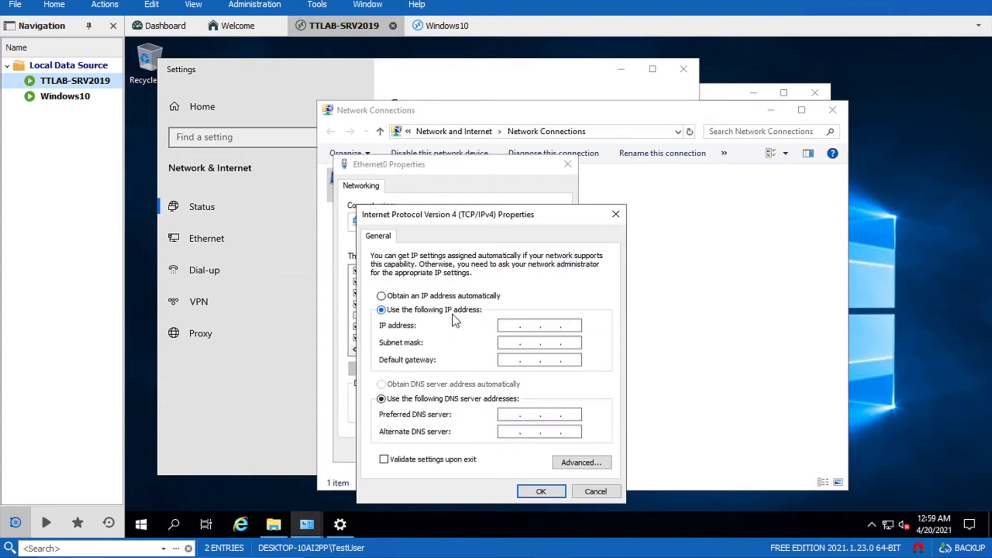
Assign Ethernet0 IP 192.168.25.250, gateway 192.168.25.10, DNS 192.168.25.250, then save and close
left_click(515, 325)
type("192 . 168 . 25 . 250")
key("Tab")
left_click(509, 360)
type("192 . 168 . ")
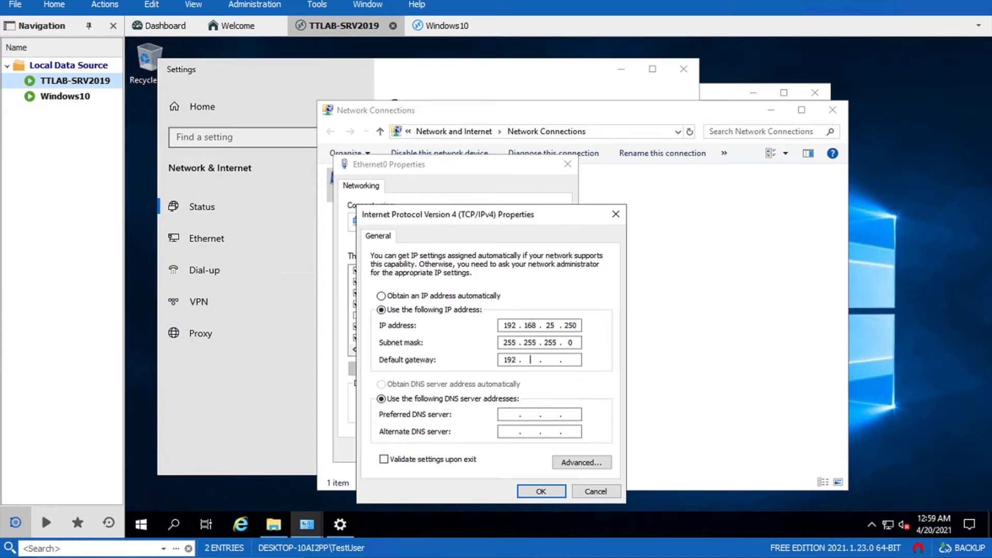
type("25 . 10")
key("Tab")
key("Tab")
type("192 . 168 . 25 . 250")
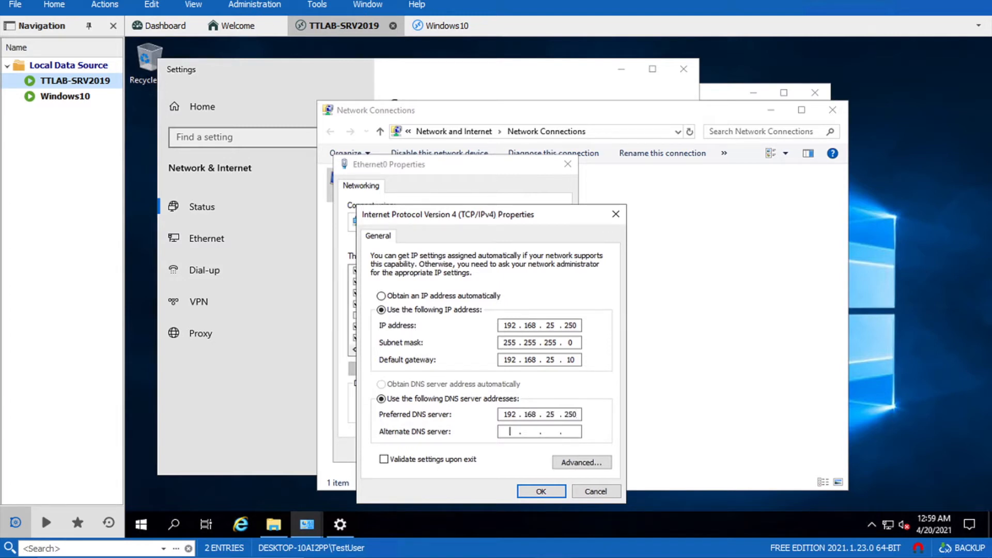
left_click(552, 491)
left_click(500, 451)
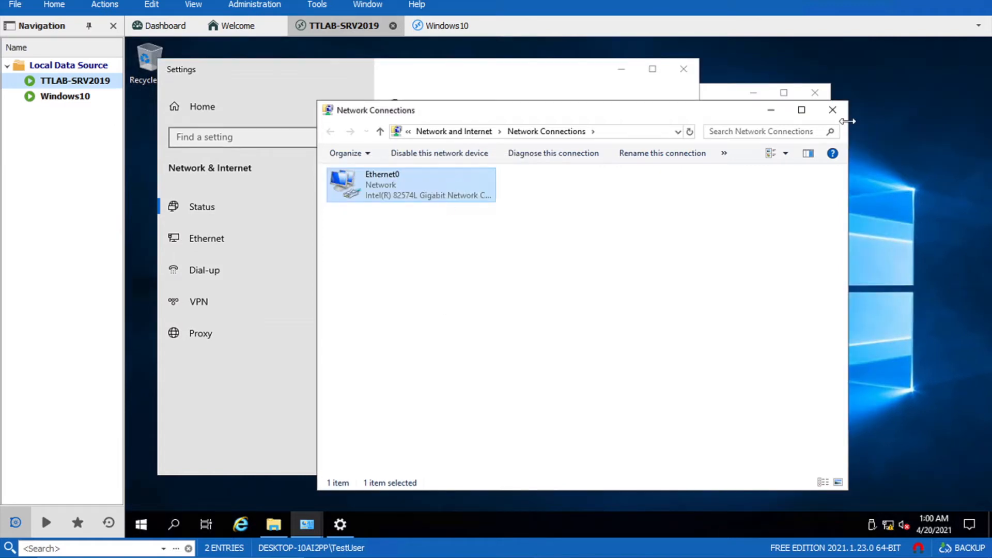
left_click(831, 111)
Close Settings, restart the server now, and close Server Manager after signing back in
left_click(684, 69)
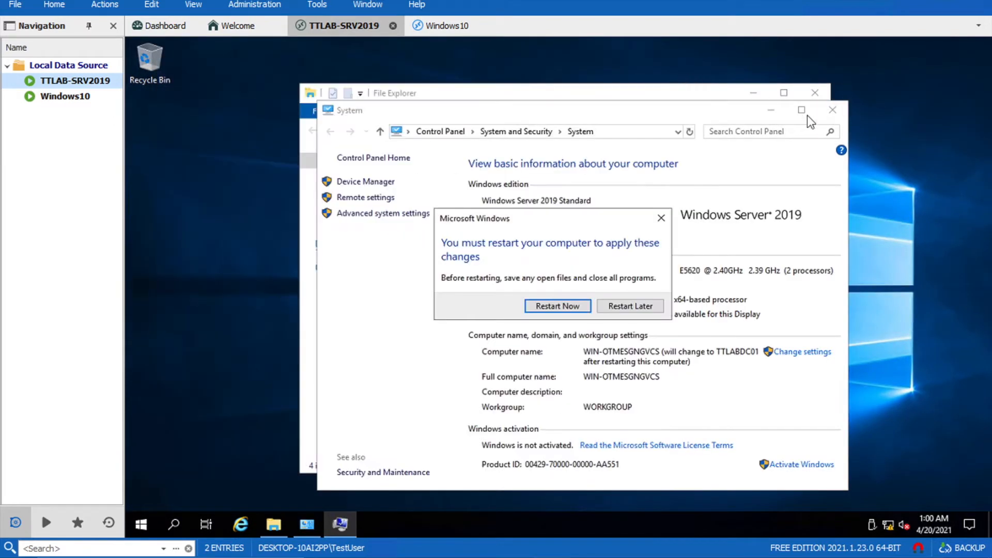
left_click(564, 305)
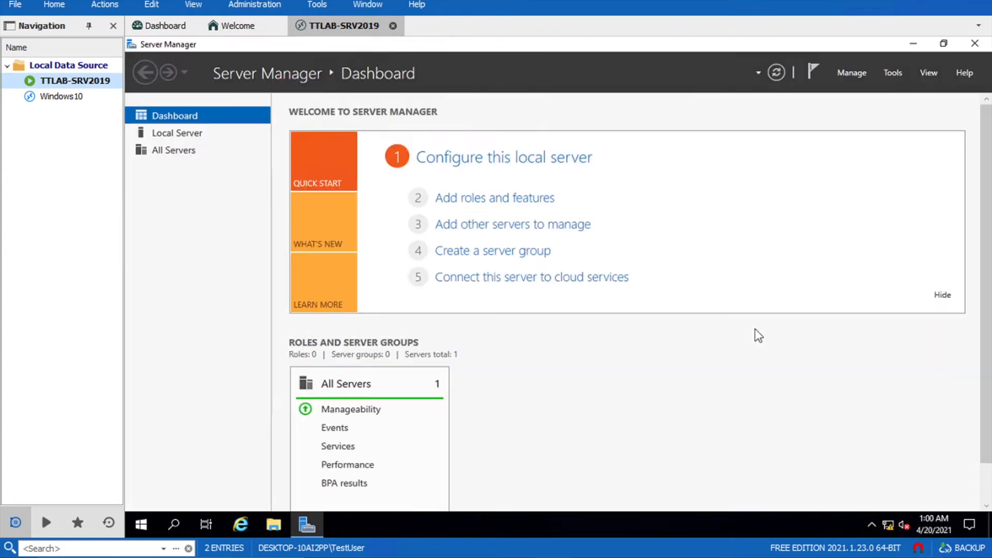
left_click(973, 46)
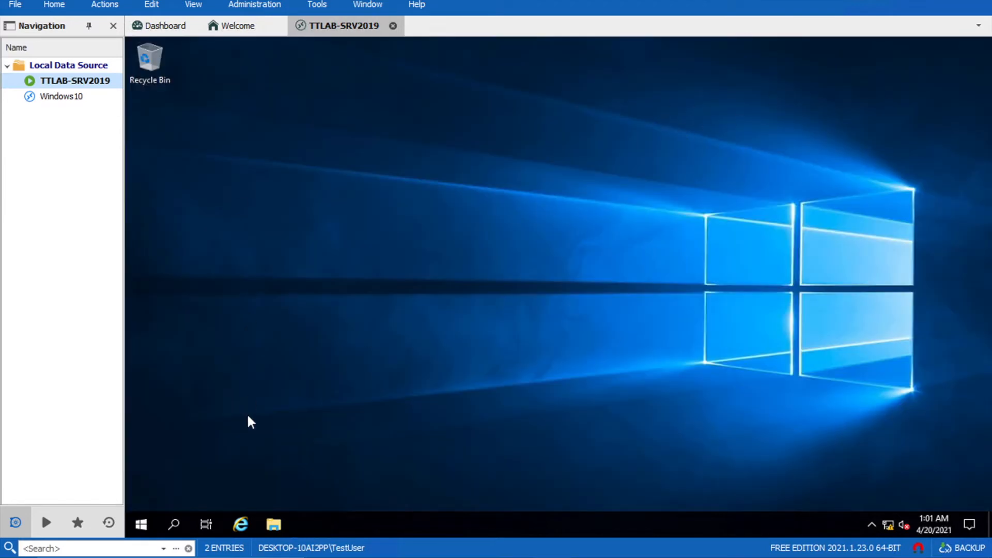
Launch Server Manager from Start and choose Manage > Add Roles and Features
left_click(142, 523)
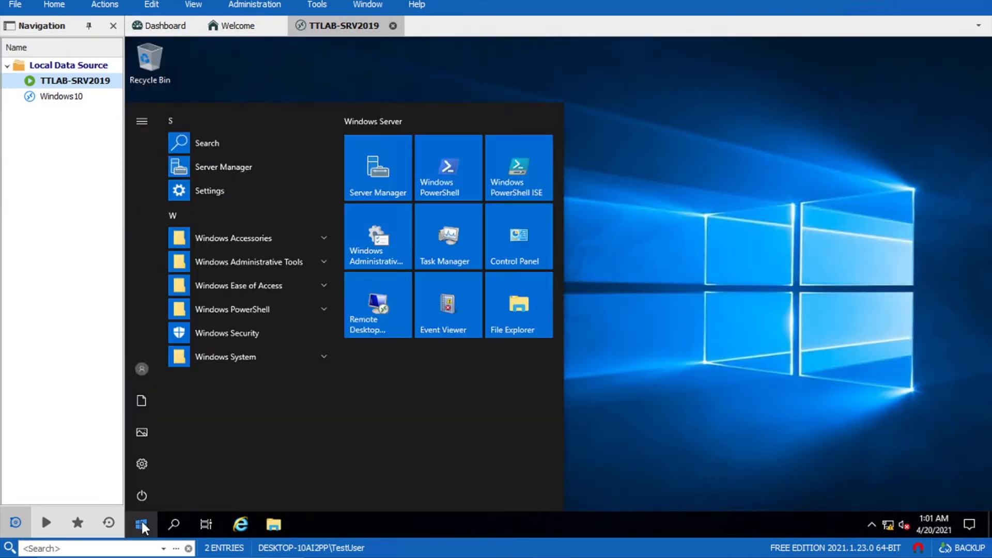
left_click(234, 164)
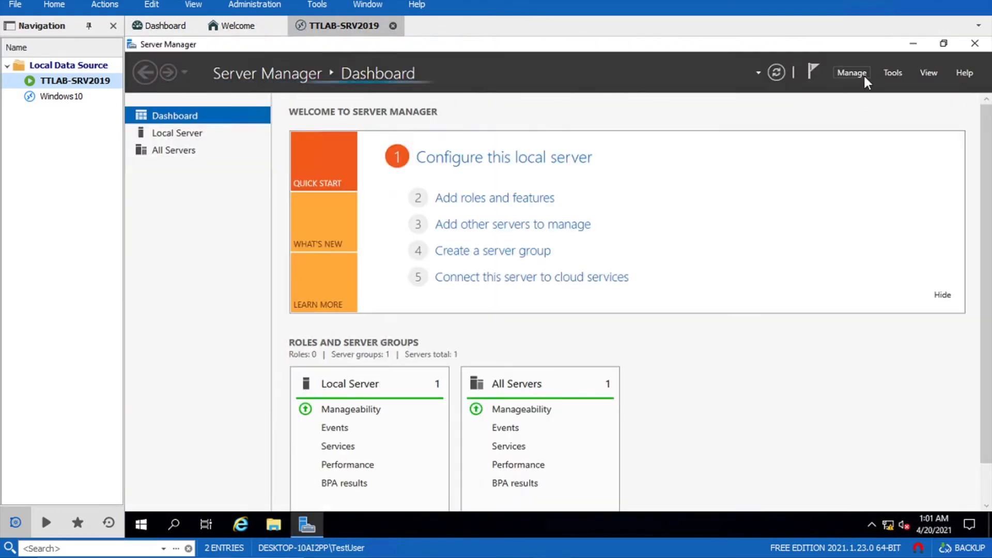
left_click(850, 72)
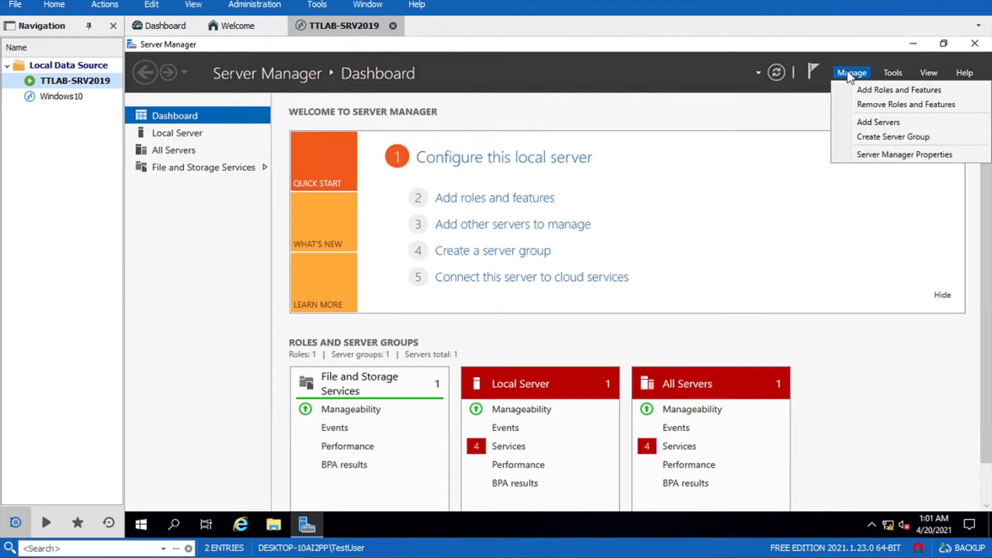
left_click(866, 88)
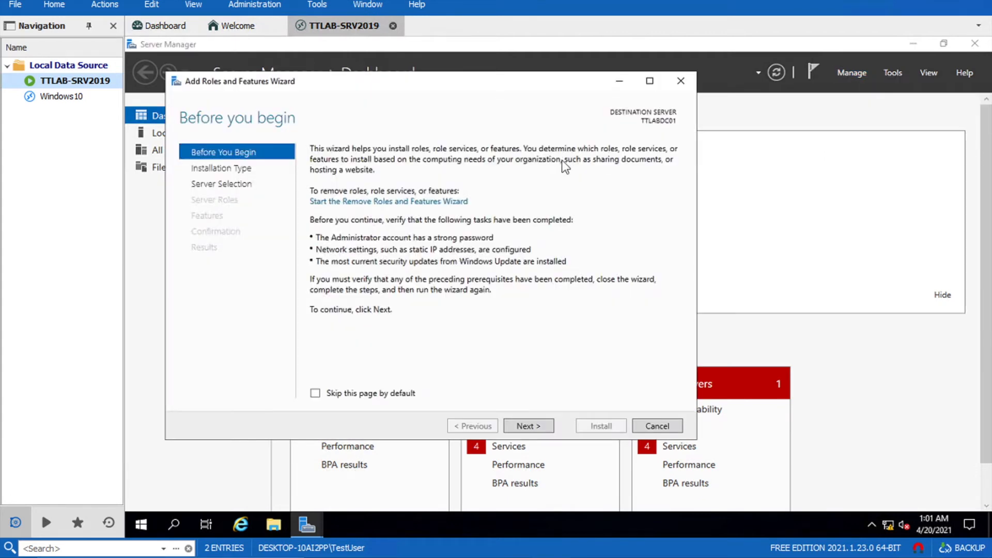
Choose role-based installation on this server and add the Active Directory Domain Services role
left_click(538, 426)
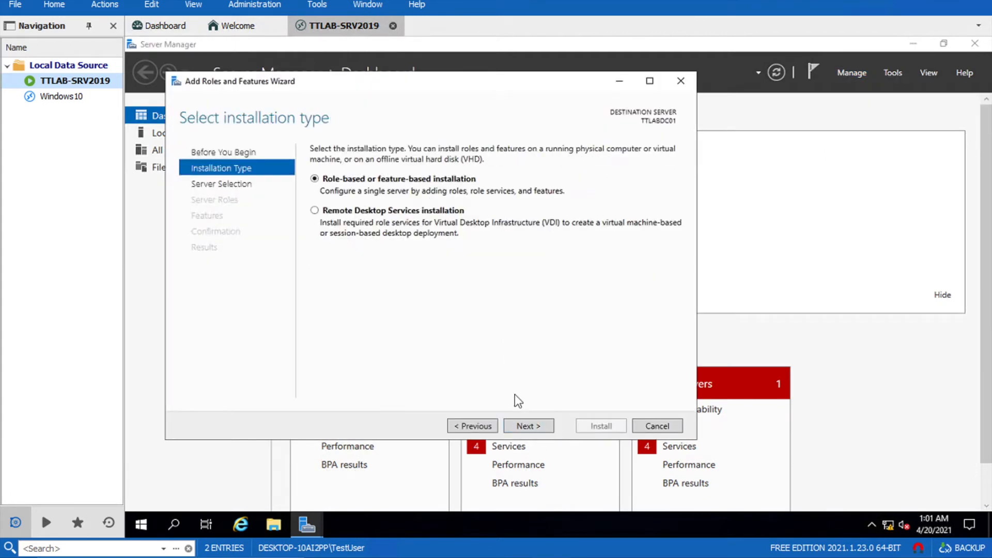
left_click(542, 427)
left_click(541, 426)
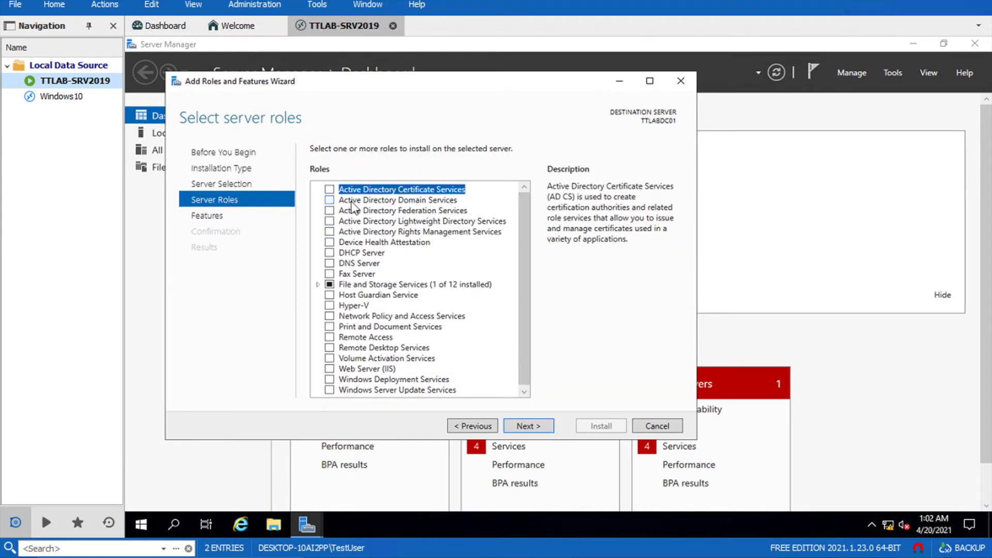
left_click(331, 200)
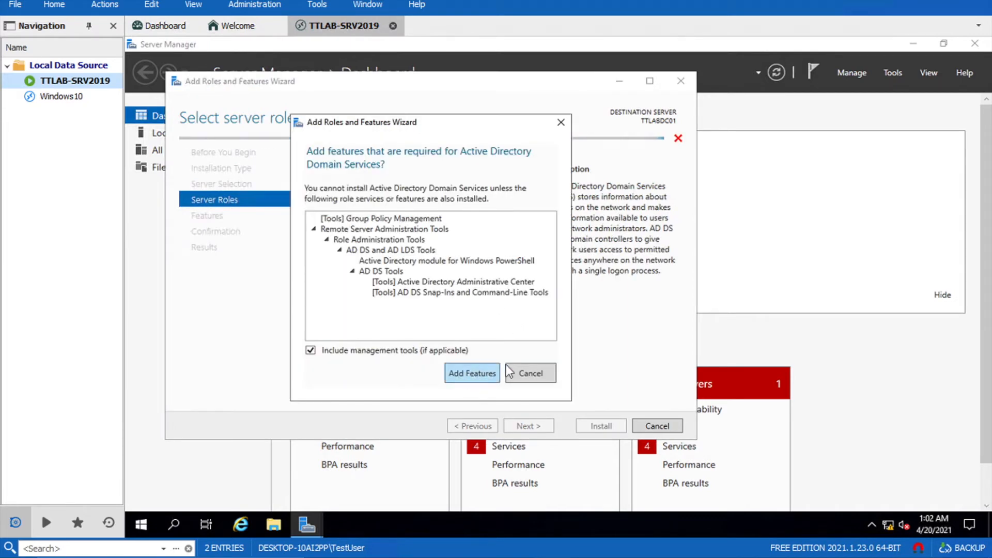
left_click(486, 375)
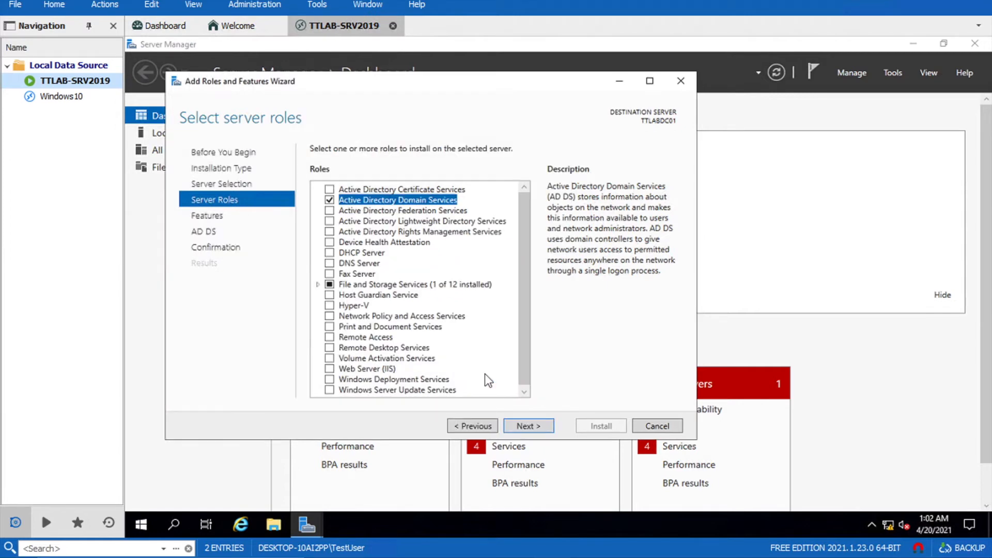
Continue past Features and AD DS, allow automatic restarts, and begin the installation
left_click(527, 423)
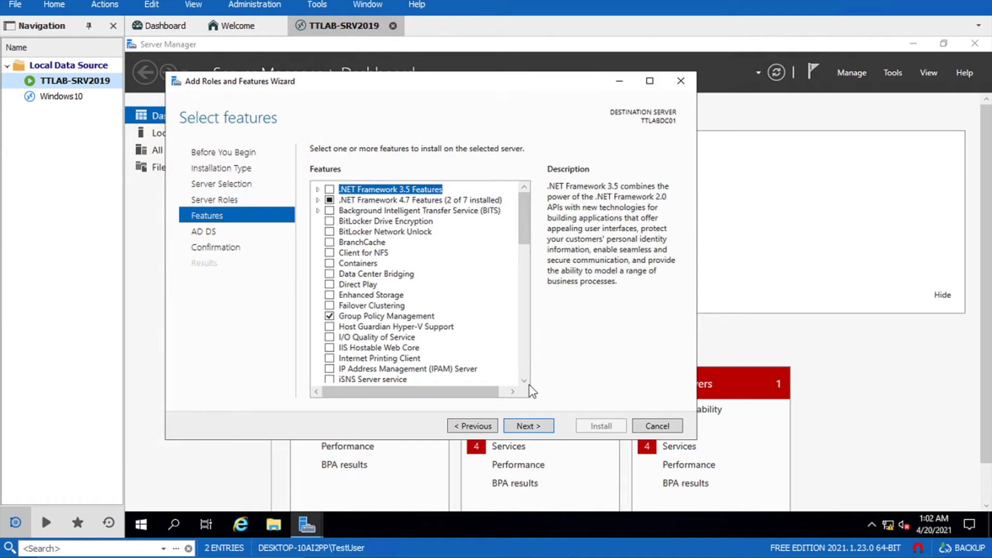
left_click(529, 425)
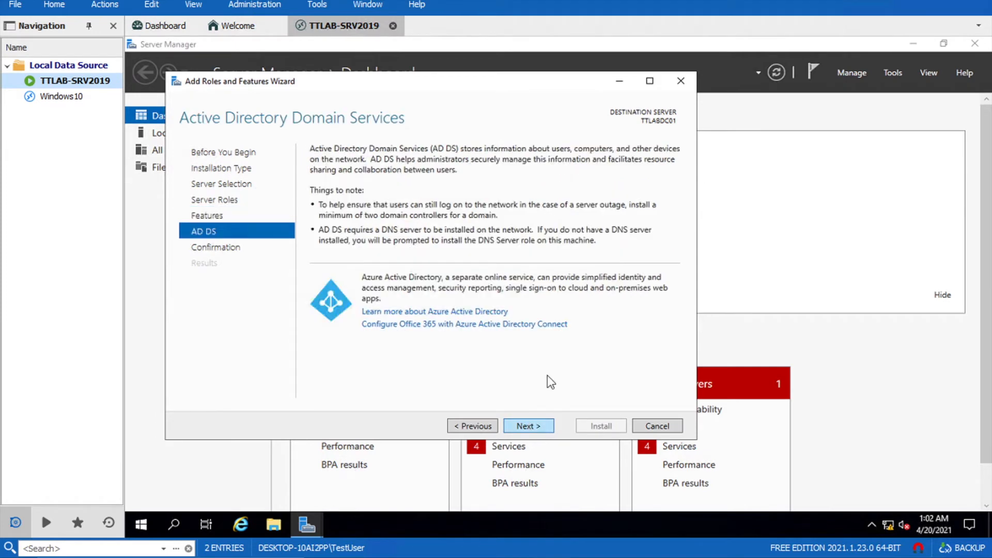
left_click(528, 424)
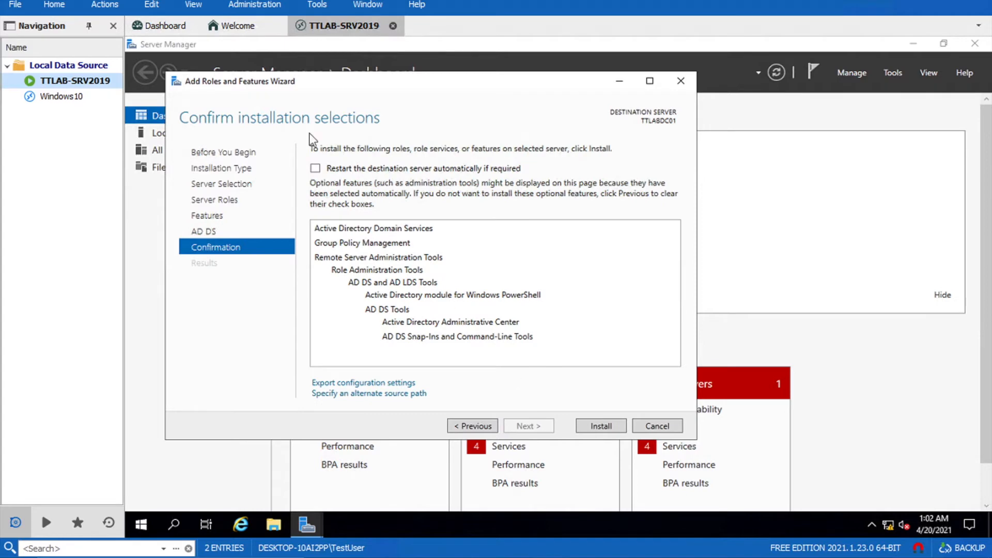
left_click(316, 168)
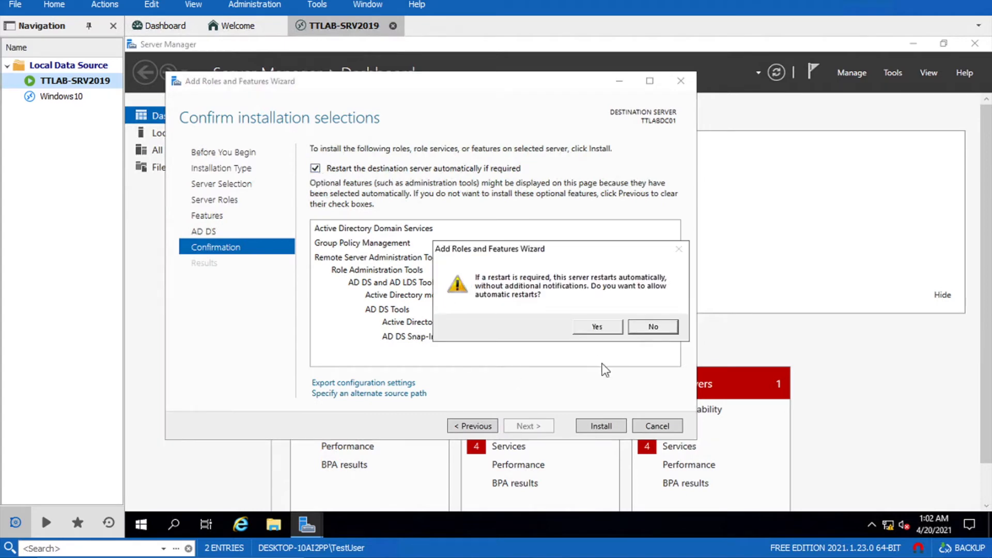
left_click(598, 327)
left_click(601, 426)
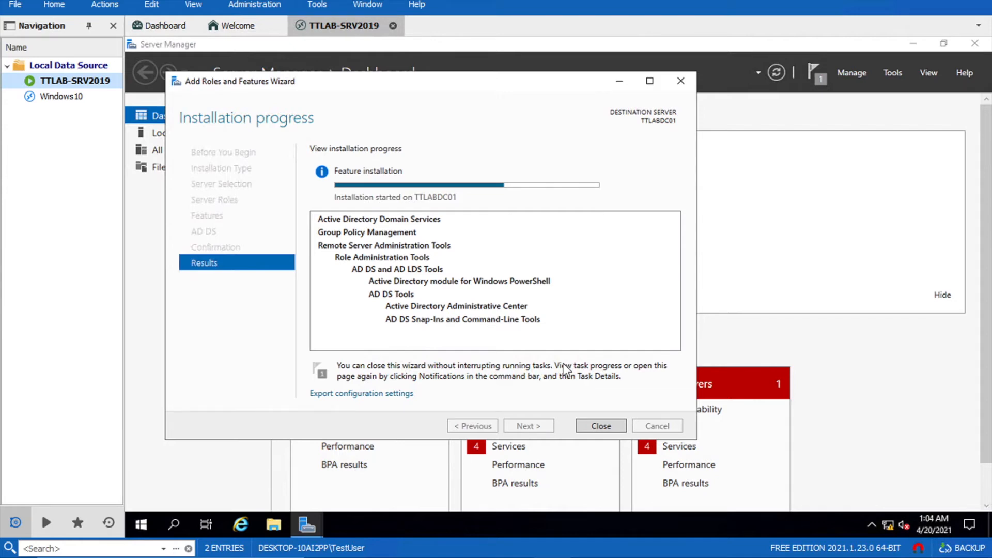
Close the completed installation wizard and open Server Manager's notifications
left_click(601, 426)
left_click(820, 75)
Promote the server to a domain controller, adding a new forest with root domain TT.LAB
left_click(695, 153)
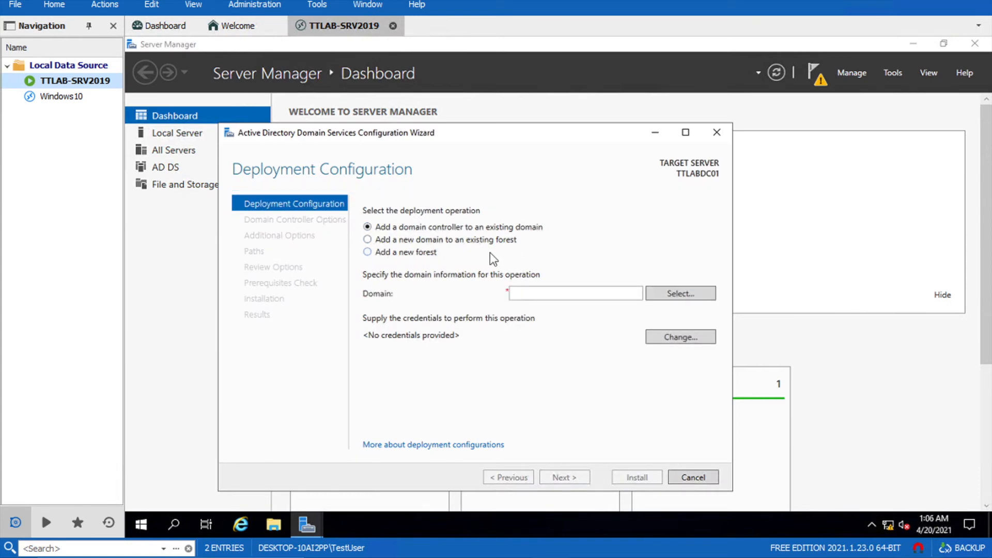
left_click(423, 253)
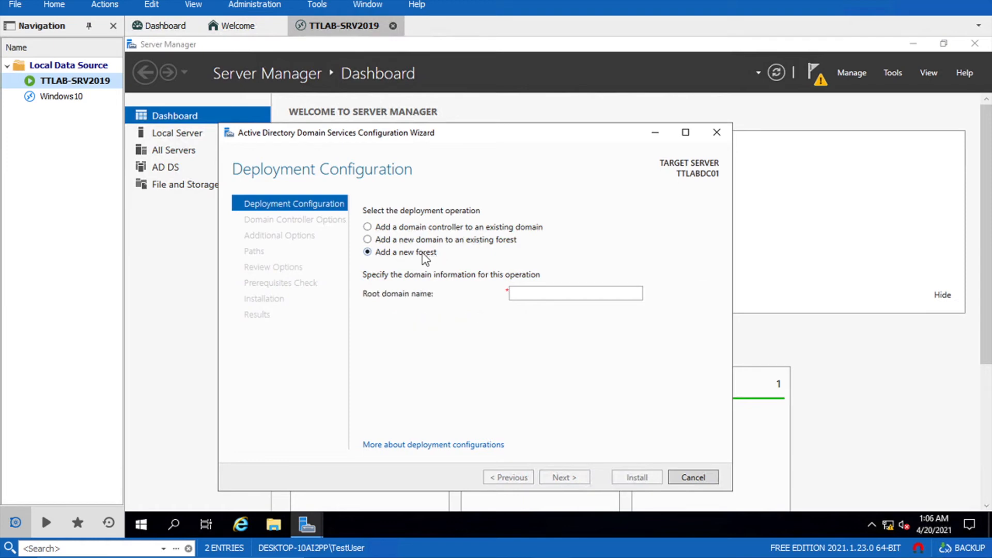
left_click(552, 293)
type("TT")
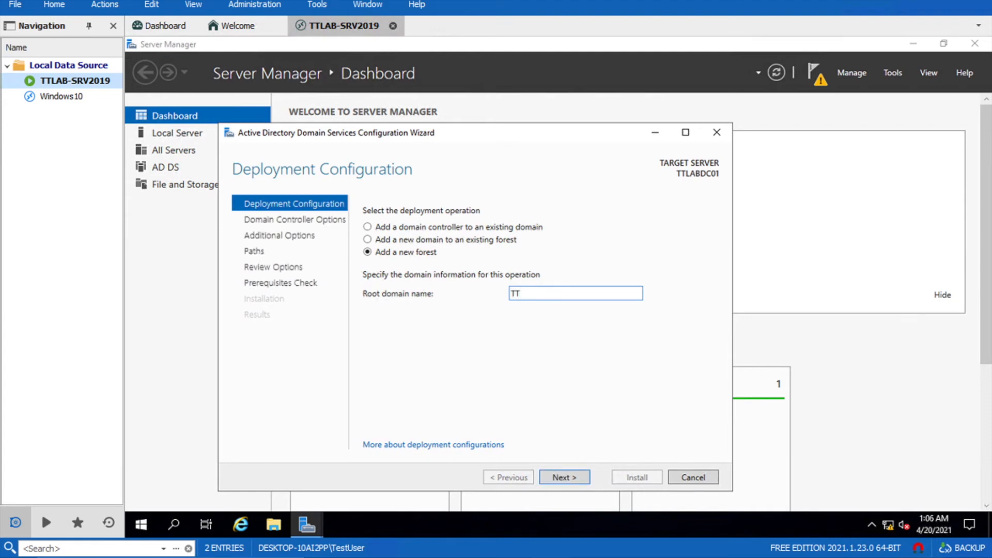
type(".LAB")
left_click(559, 476)
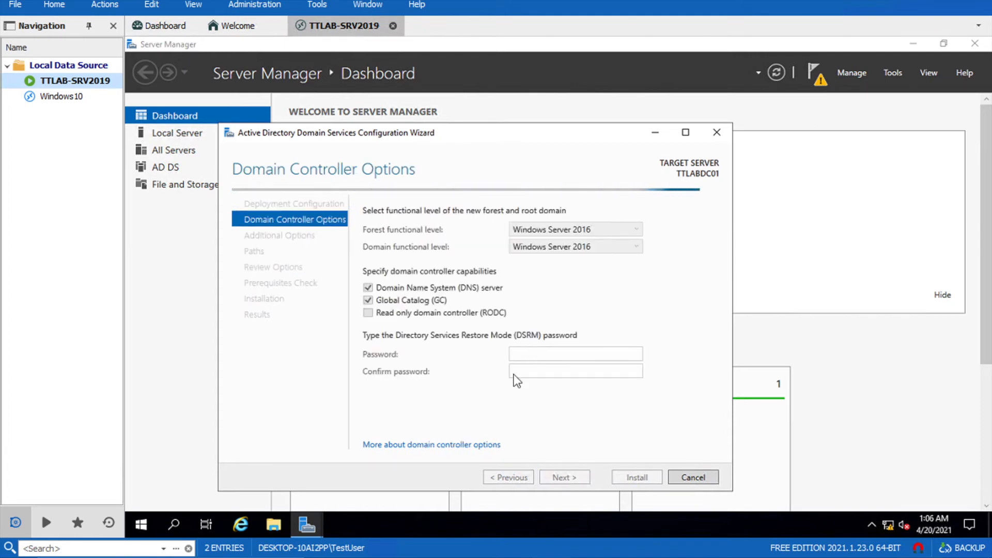
Enter and confirm the DSRM password, then continue past DNS Options to Additional Options
left_click(536, 355)
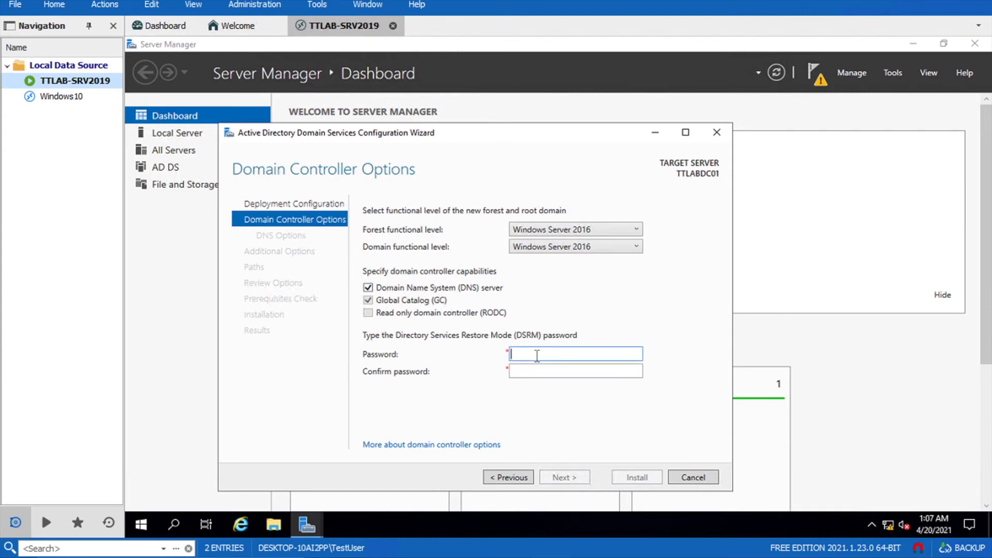
type("•••••••••")
key("Tab")
type("•••••••")
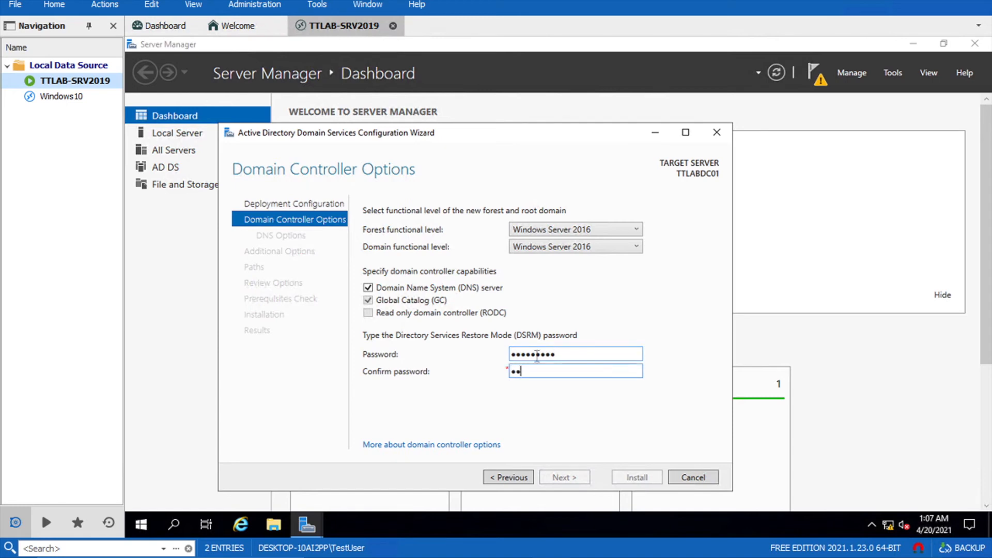
type("••")
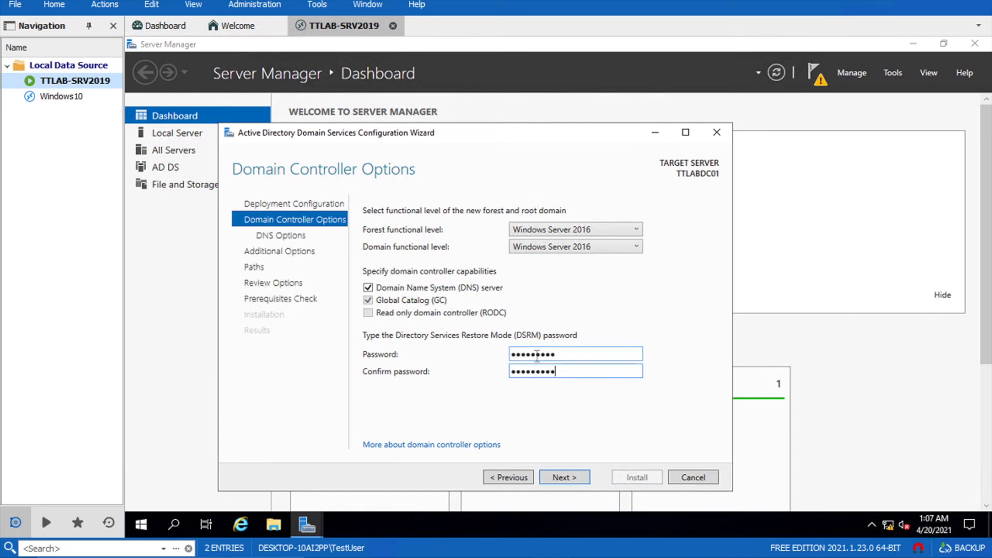
left_click(575, 478)
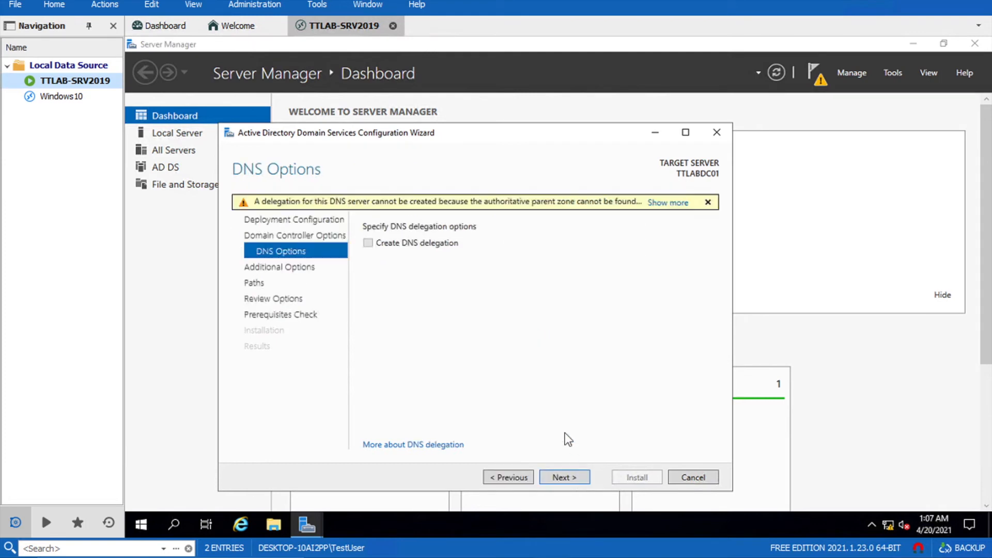
left_click(573, 479)
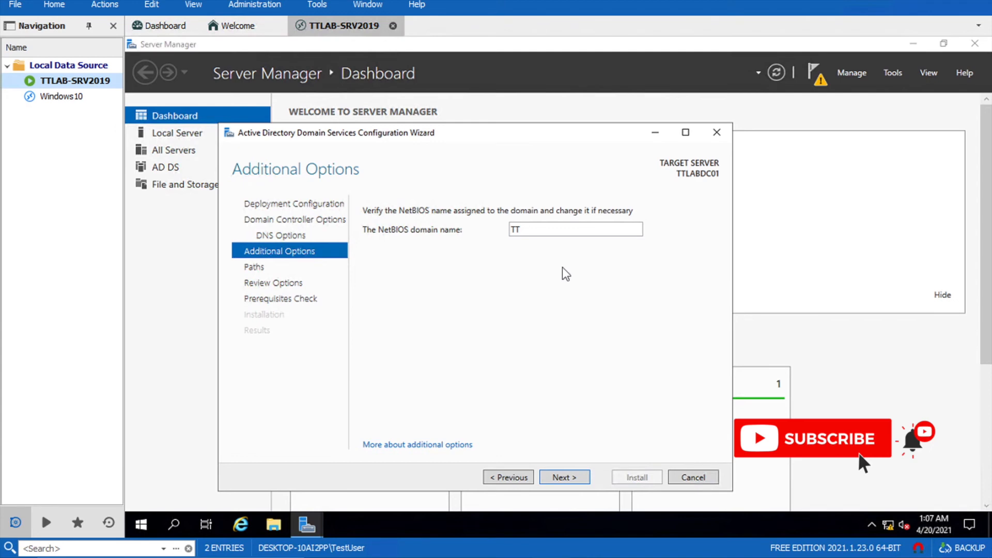
Keep the default database and SYSVOL paths (C:\Windows\NTDS, C:\Windows\SYSVOL) and proceed past the TT.LAB review
left_click(566, 477)
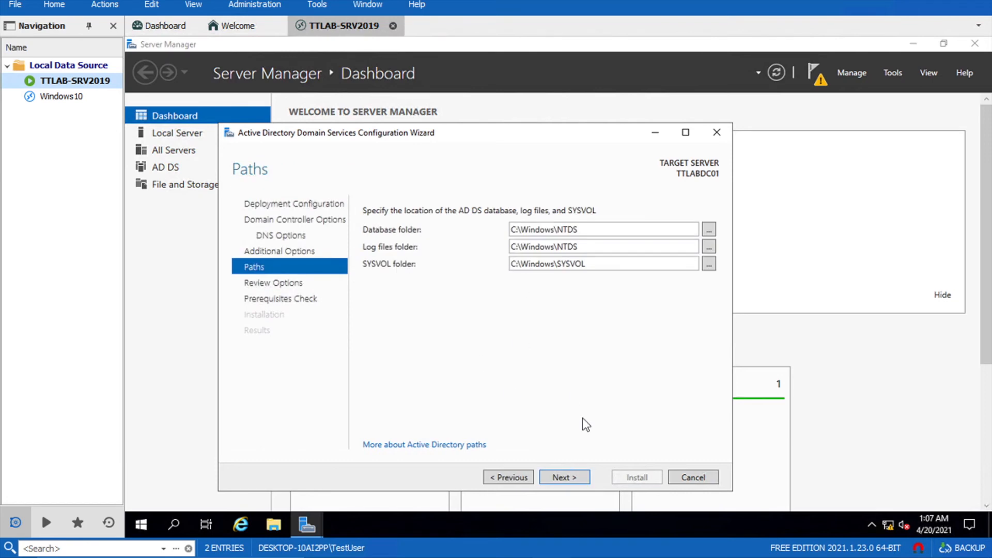
left_click(566, 473)
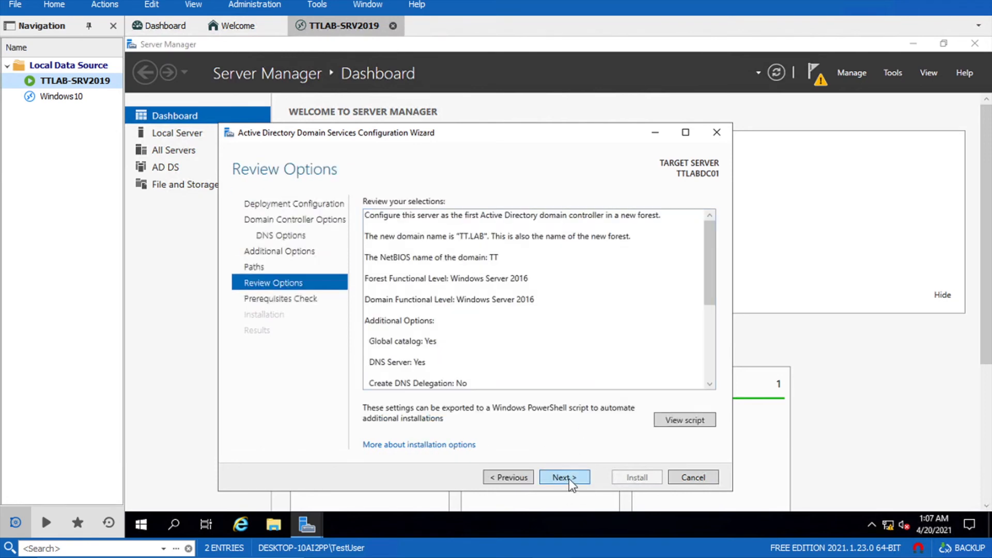
left_click(569, 477)
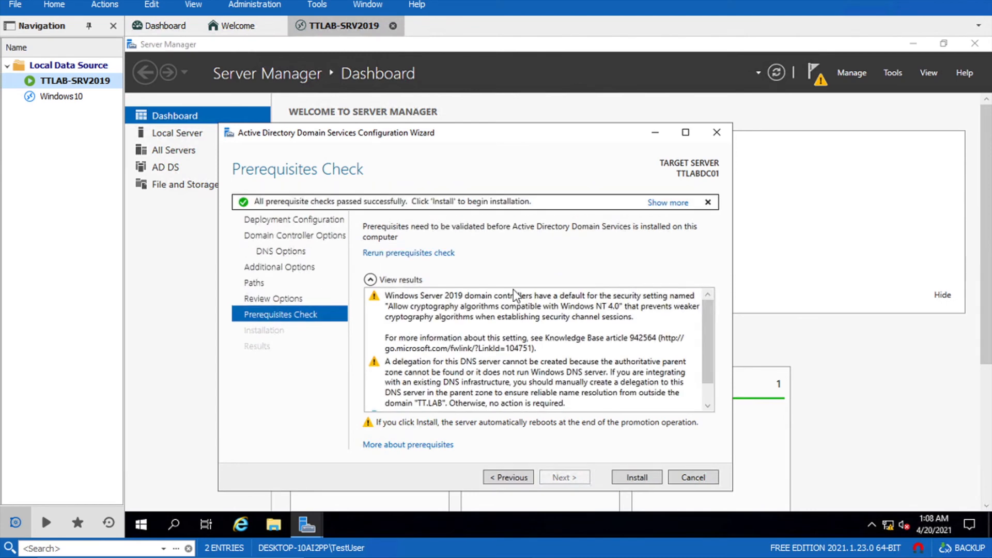
Install the TT.LAB domain controller, dismiss the sign-out notice, close the wizard and await the restart
left_click(631, 475)
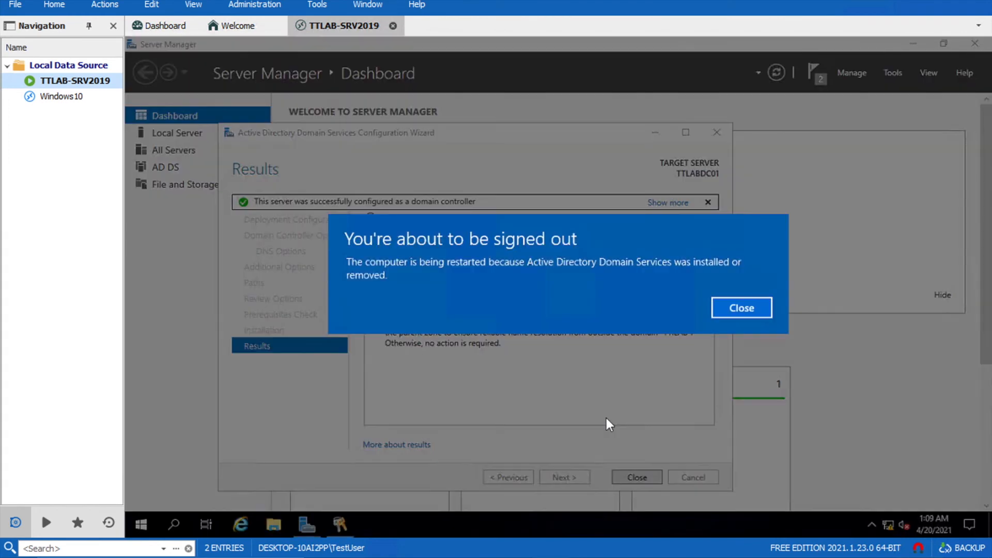
left_click(716, 313)
left_click(633, 475)
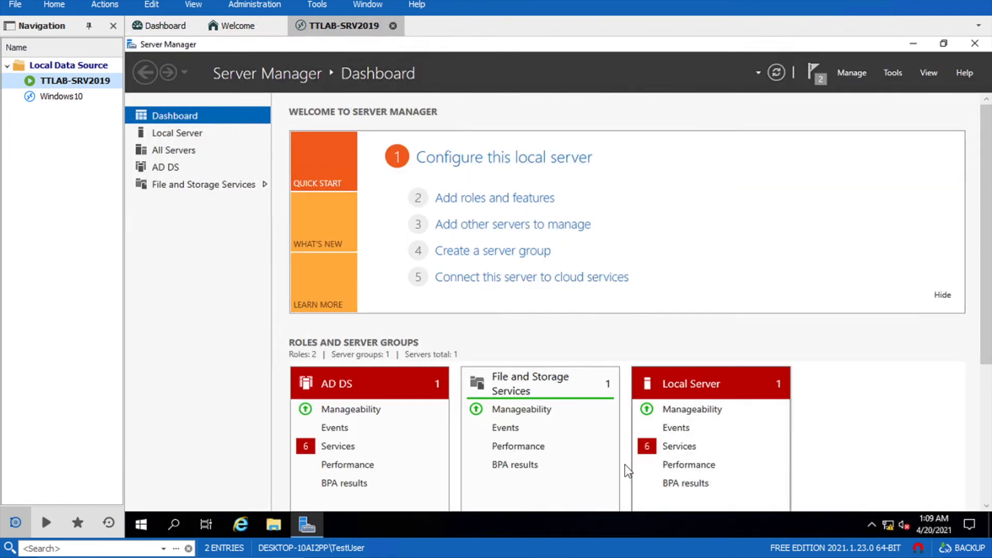
left_click(822, 73)
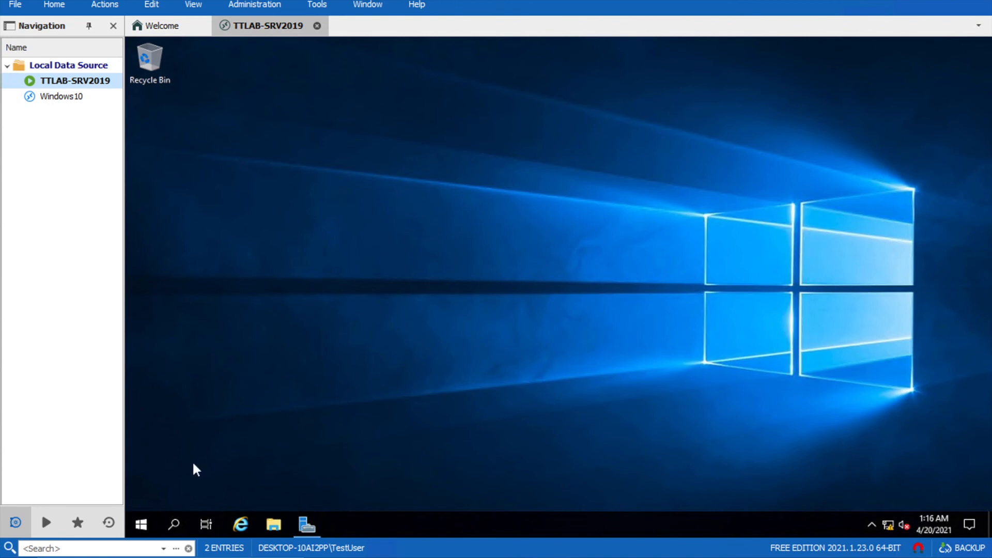
Reopen Server Manager from the Start menu after the reboot and show its Tools menu
left_click(142, 524)
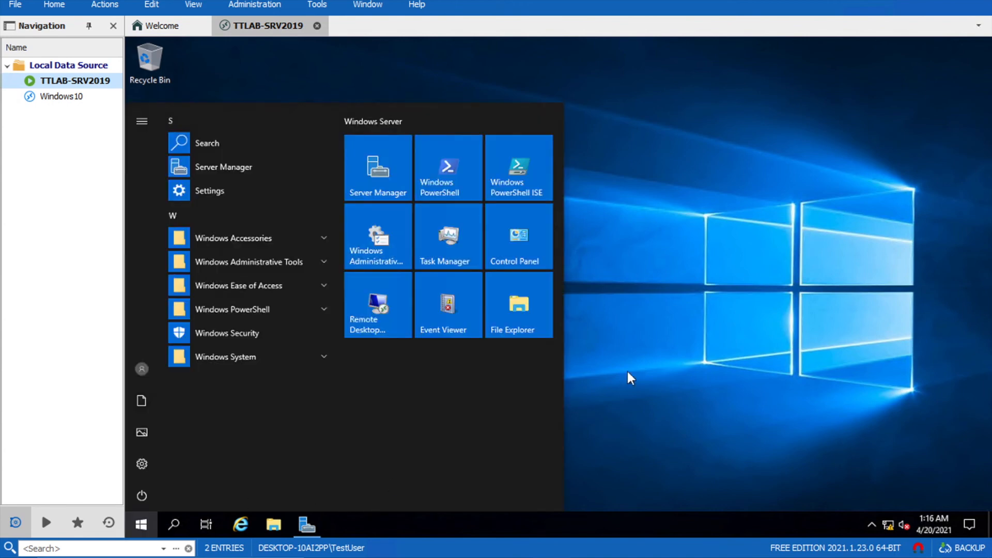
left_click(667, 354)
left_click(145, 523)
left_click(240, 169)
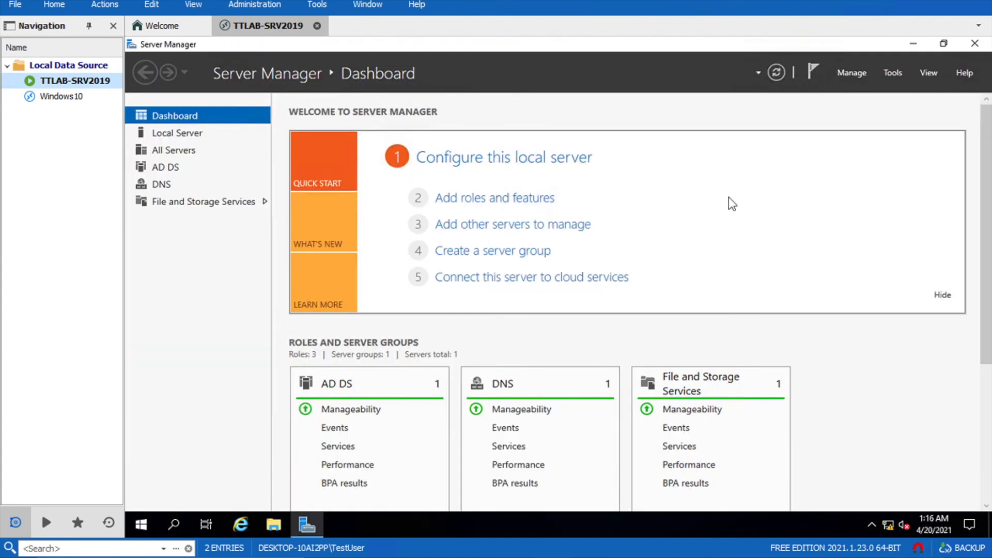
left_click(888, 73)
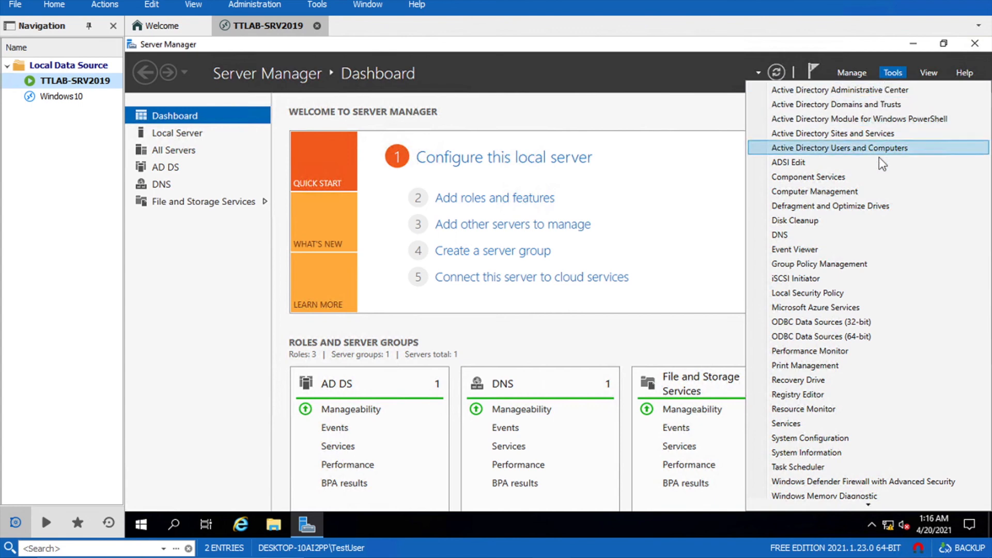
Launch Active Directory Users and Computers via a 'user' Start search, close Server Manager, and maximize it
left_click(141, 524)
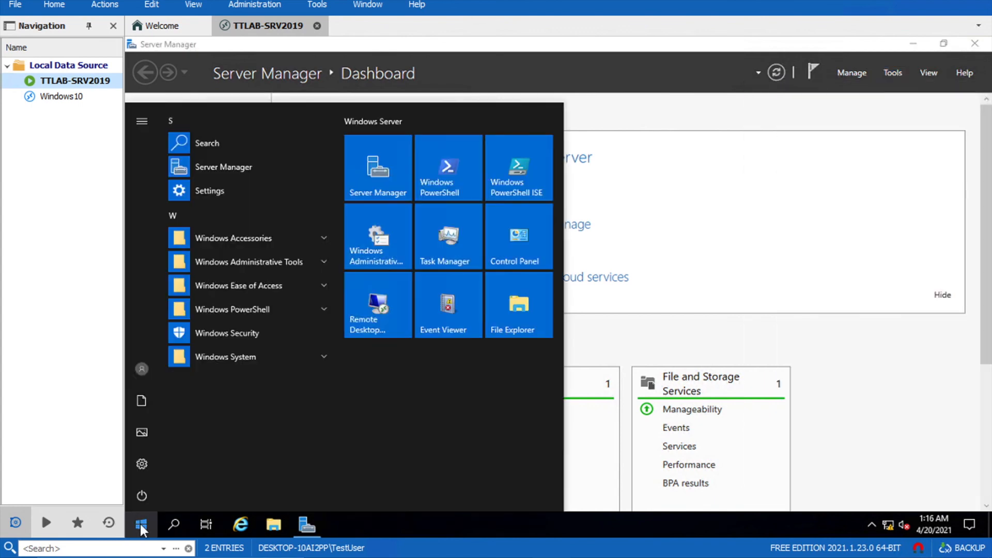
type("user")
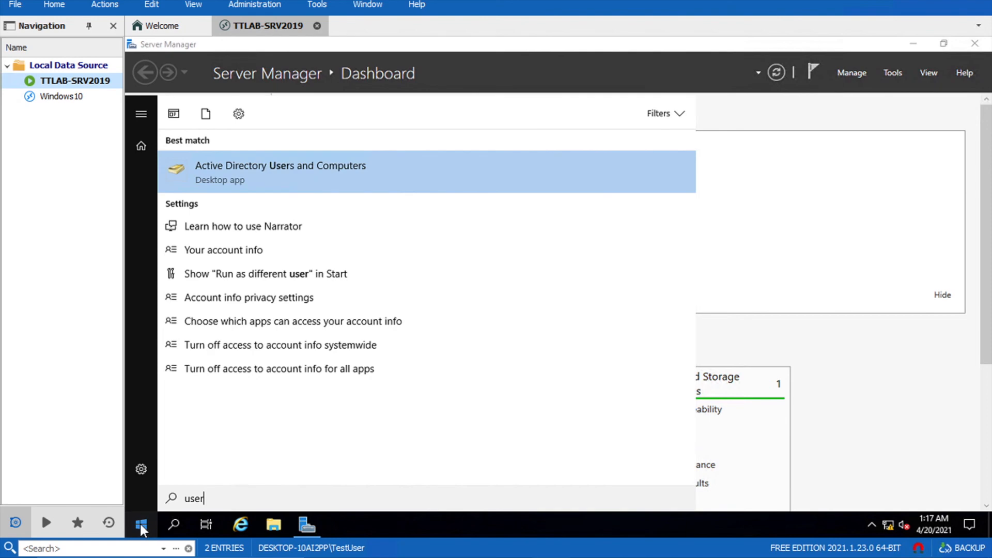
key("Return")
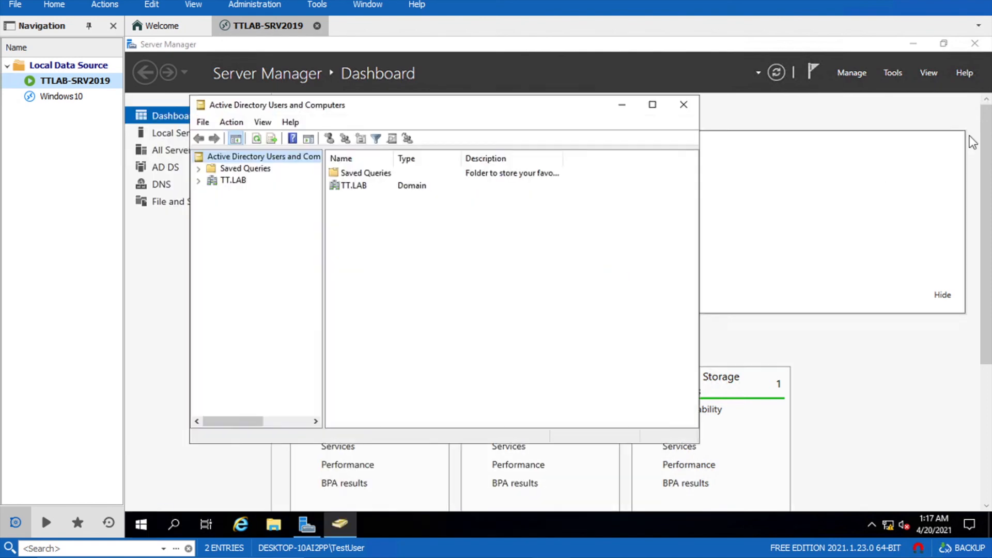
left_click(974, 43)
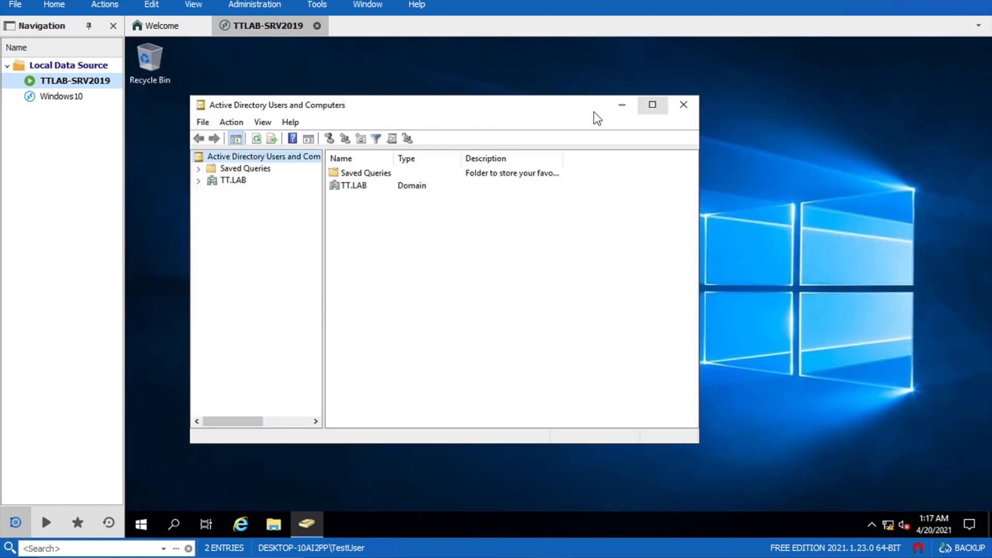
double_click(562, 103)
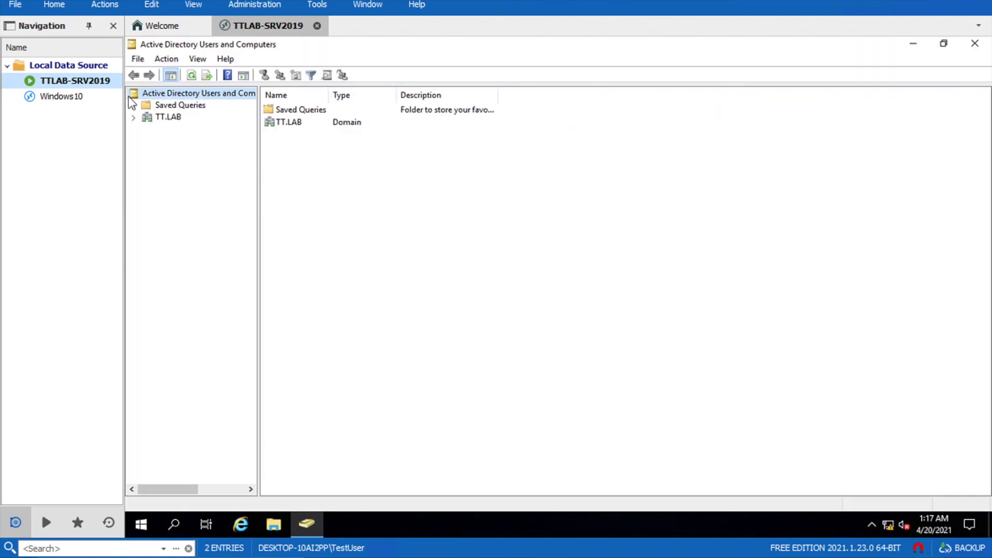